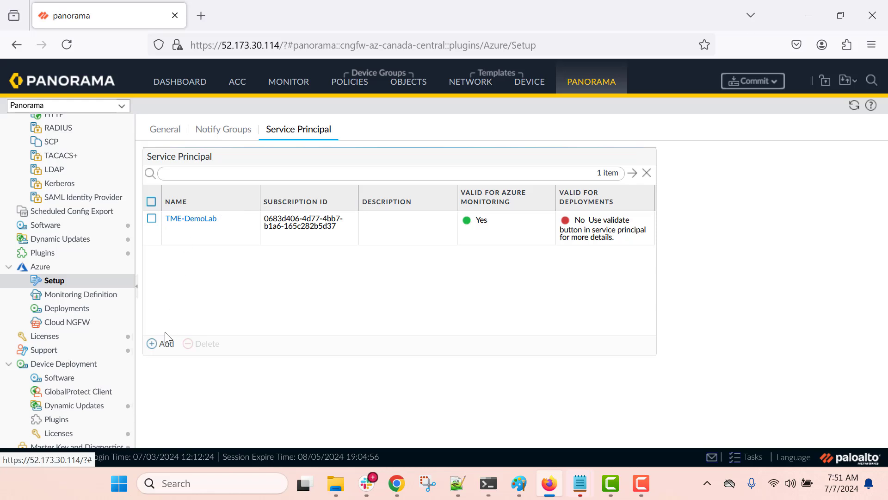
# Open the TME-DemoLab service principal, and review the matching service app's registration overview in the Azure portal.
pyautogui.click(191, 220)
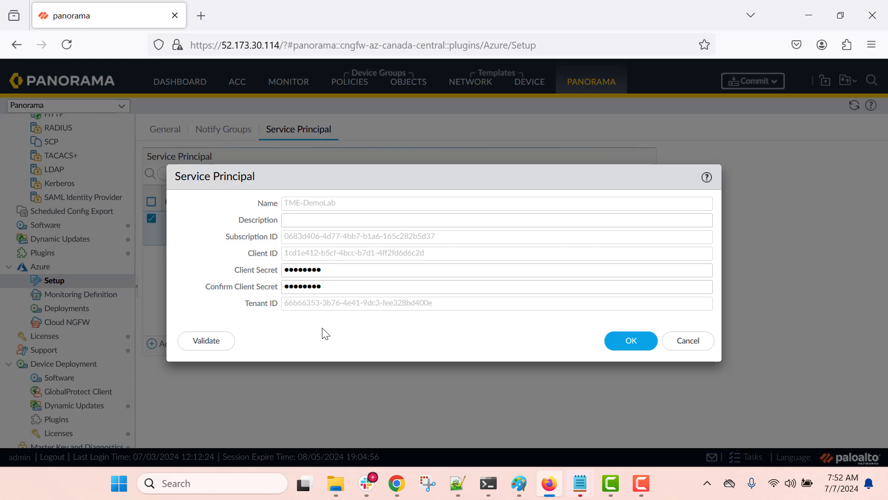
pyautogui.hotkey('alt', 'Tab')
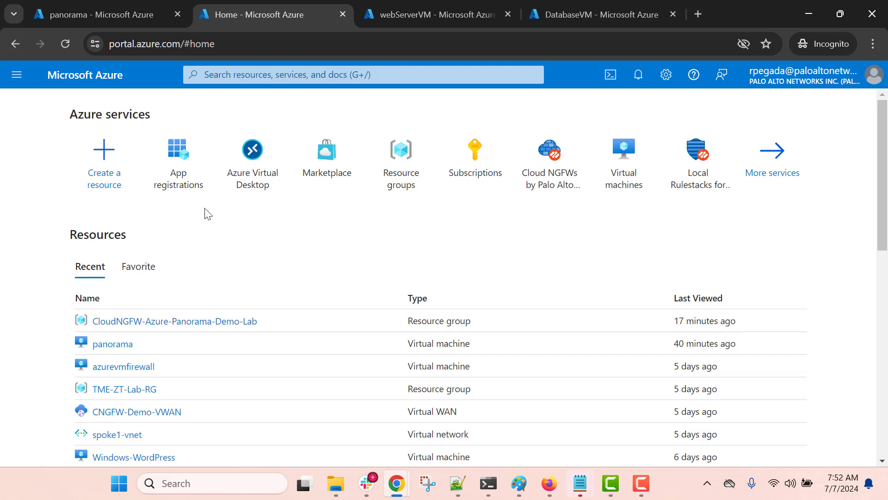
pyautogui.click(165, 183)
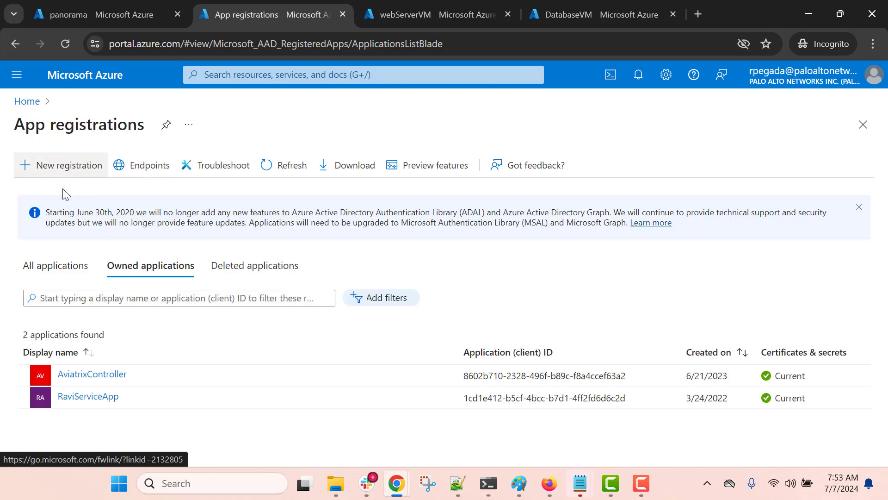
pyautogui.click(74, 397)
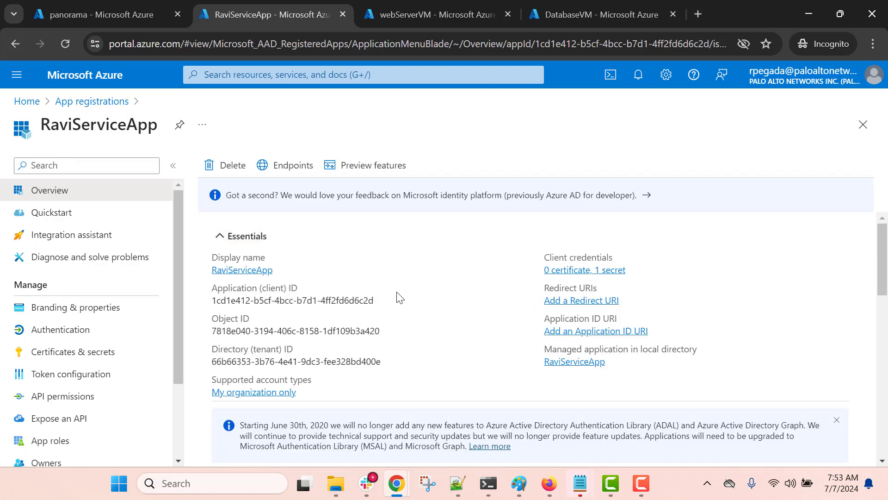
pyautogui.scroll(-4, 340, 276)
pyautogui.scroll(4, 319, 284)
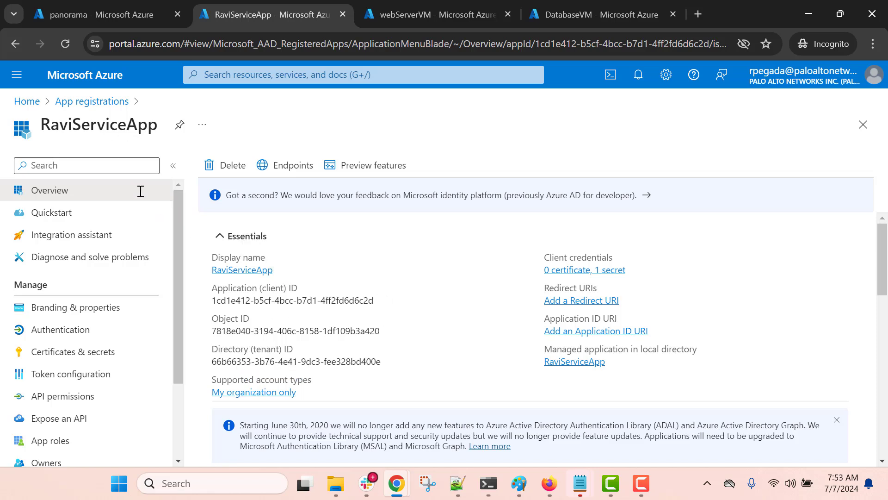
# View the service app's client secrets, and return to Panorama to close the TME-DemoLab service principal with its settings accepted.
pyautogui.scroll(-1, 157, 383)
pyautogui.scroll(-3, 157, 383)
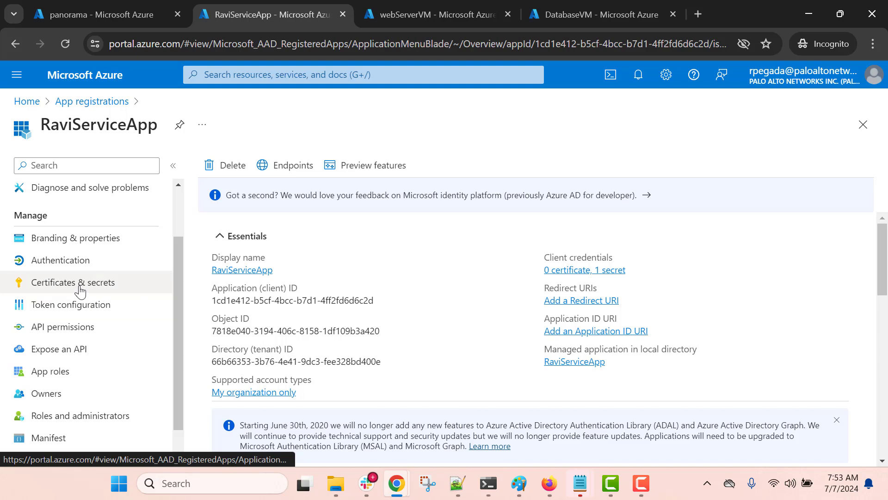
pyautogui.click(79, 283)
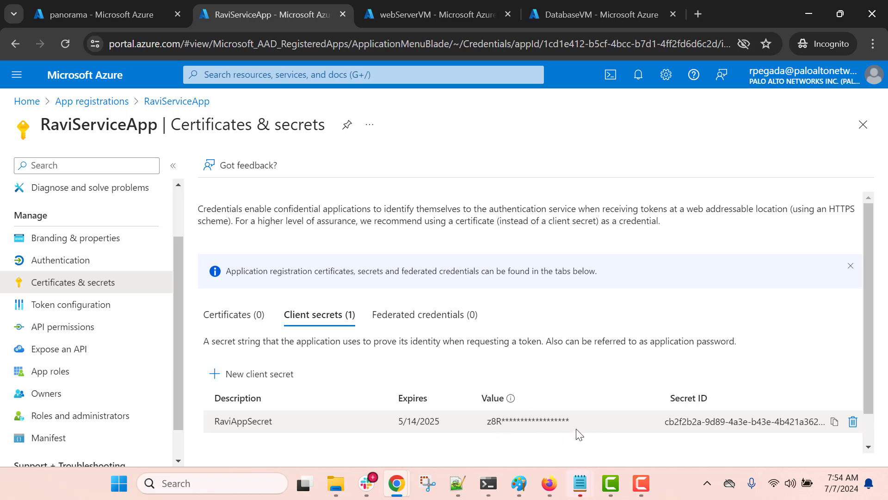
pyautogui.click(548, 482)
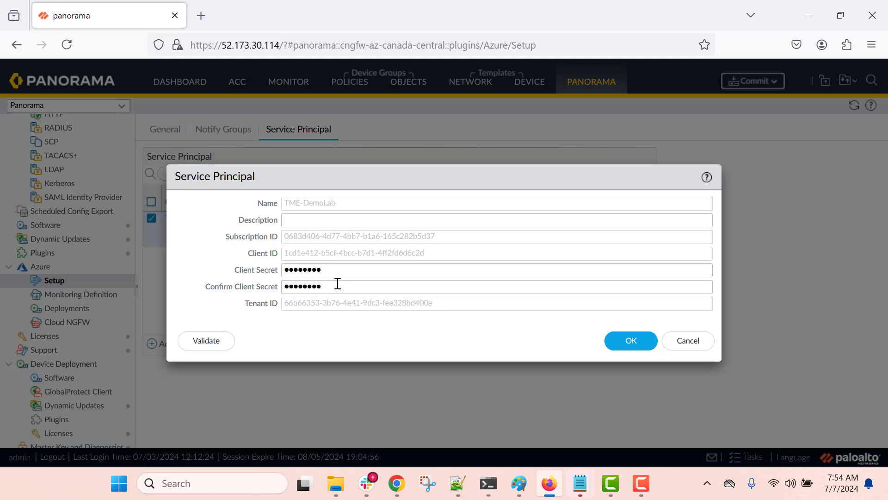
pyautogui.click(625, 345)
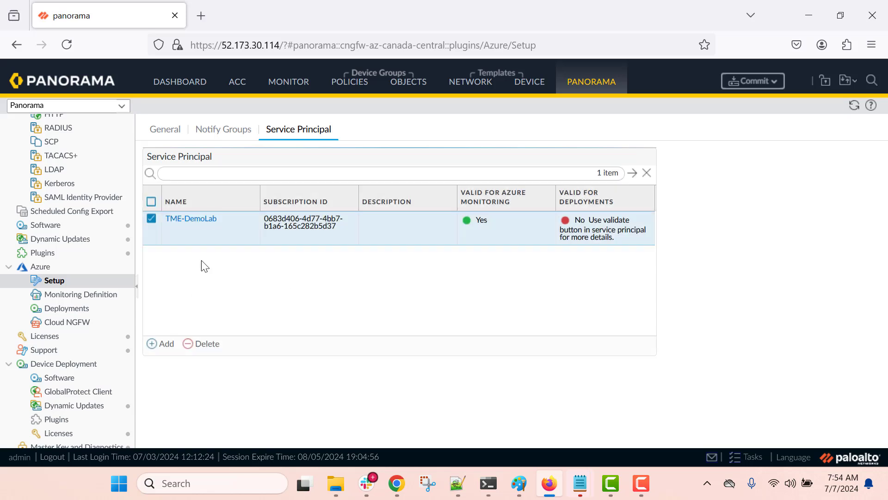
# Review the device groups selected in the TME-DemoLab-NG notify group and accept its settings.
pyautogui.click(217, 138)
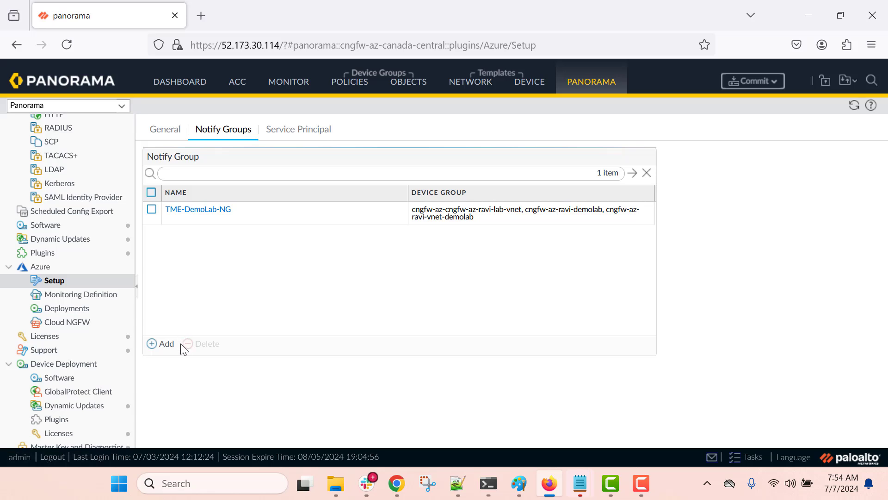
pyautogui.click(198, 209)
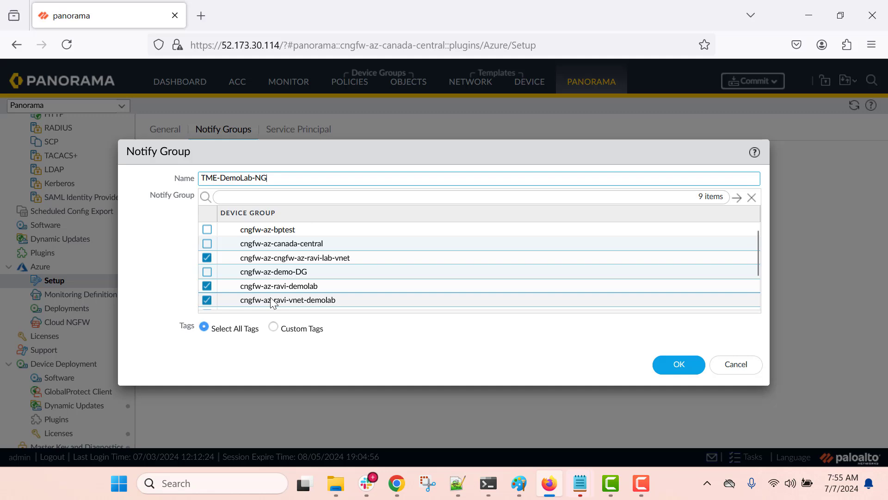
pyautogui.click(679, 364)
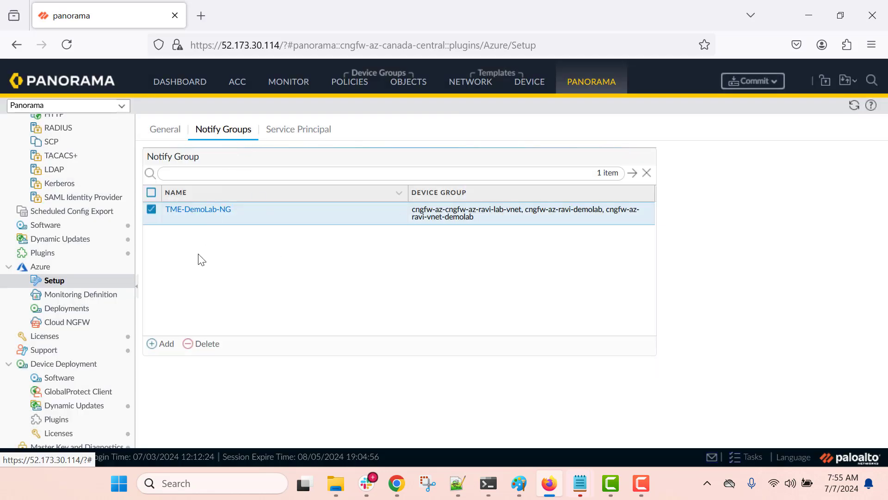
# Review the TME-DemoLab-Monitoring monitoring definition, accept its settings and open its detail dashboard.
pyautogui.click(81, 295)
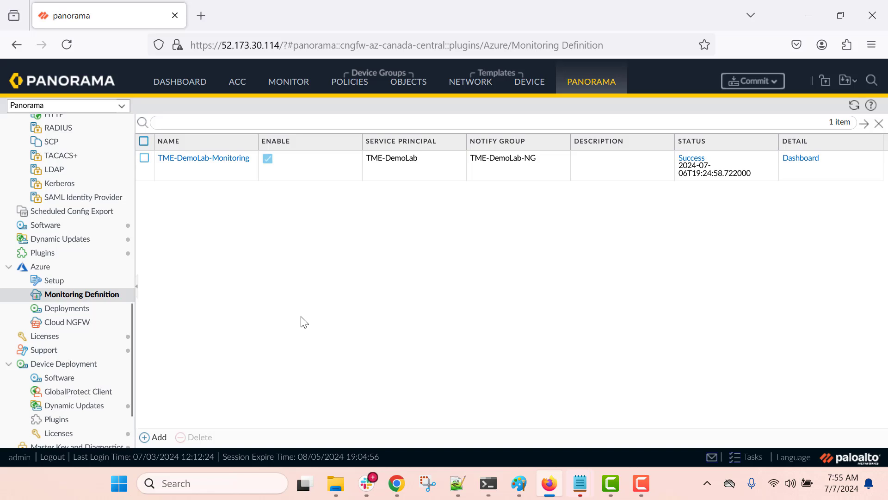
pyautogui.click(204, 159)
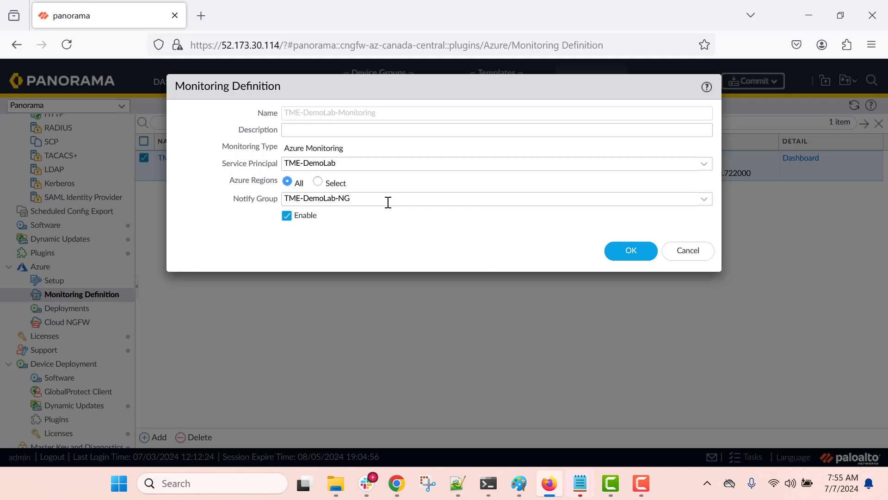
pyautogui.click(617, 254)
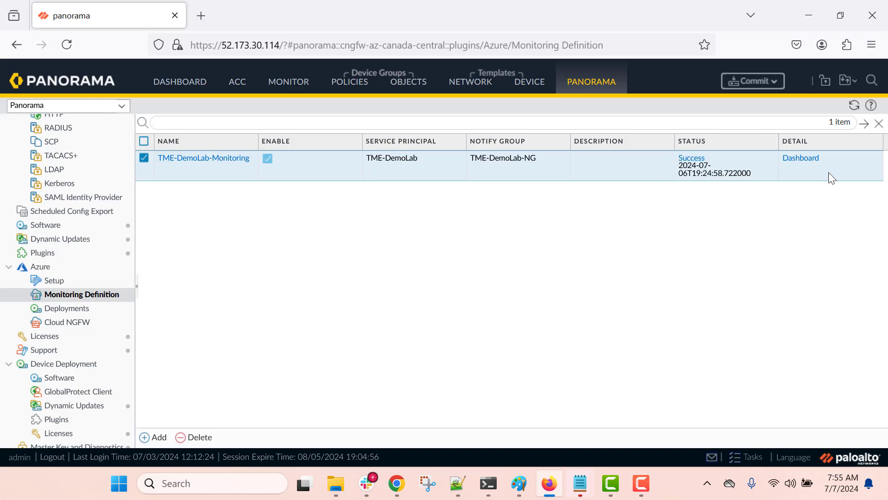
pyautogui.click(801, 164)
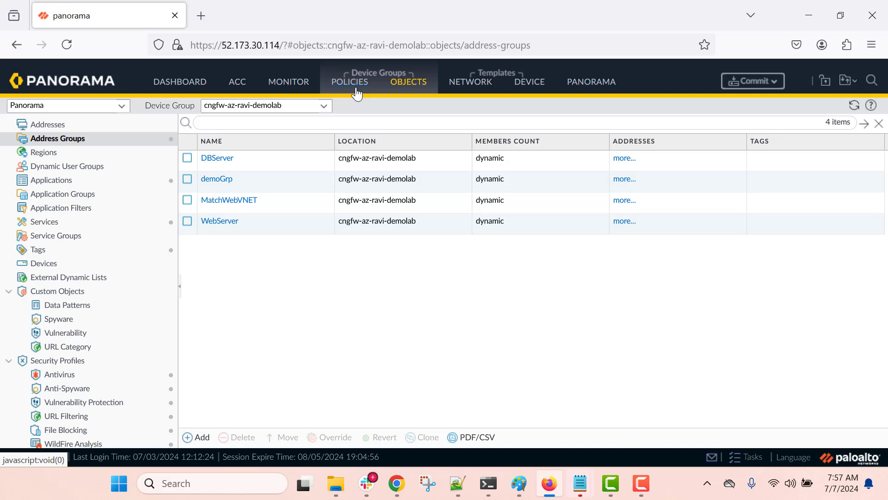
# Open the WebServer address group, keep its type as Dynamic and display the available match criteria.
pyautogui.click(412, 88)
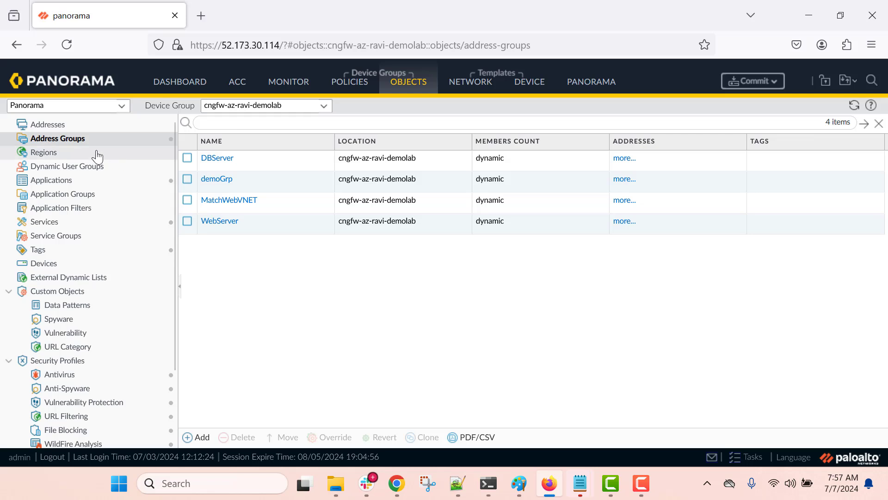
pyautogui.click(217, 221)
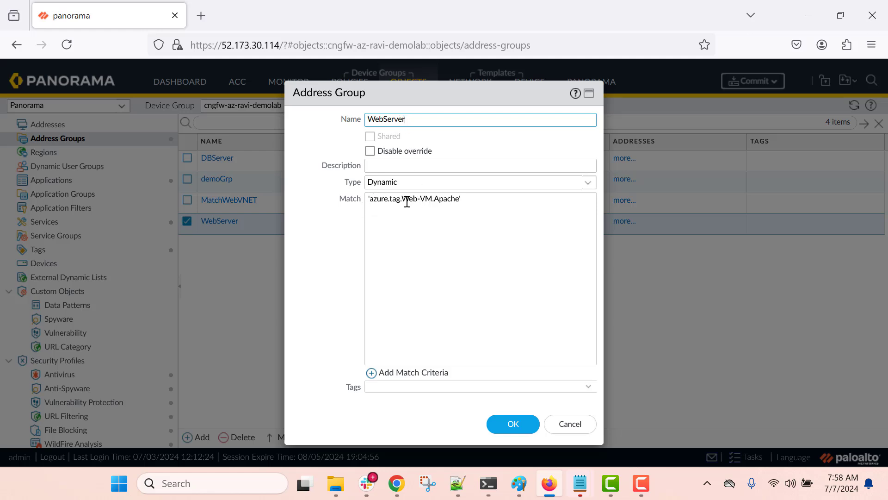
pyautogui.click(585, 186)
pyautogui.click(392, 216)
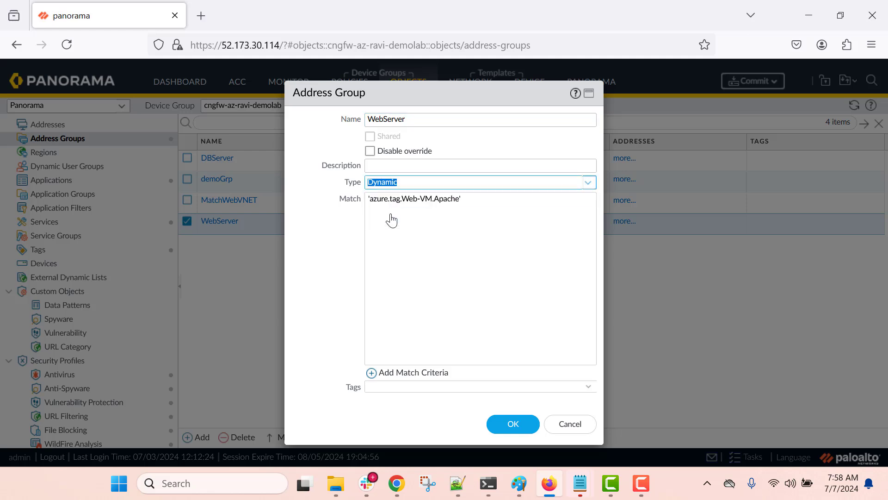
pyautogui.click(396, 374)
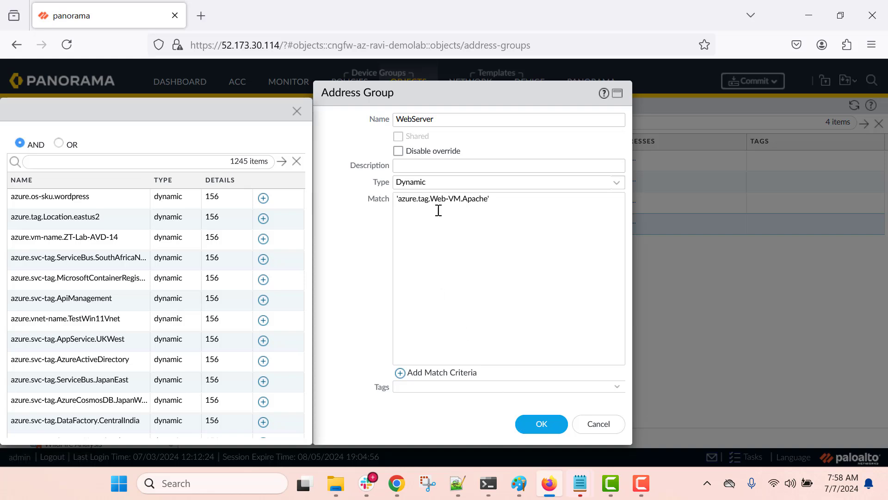
# Switch to the Azure portal and examine the Web-VM tag name and value on webServerVM.
pyautogui.hotkey('alt', 'Tab')
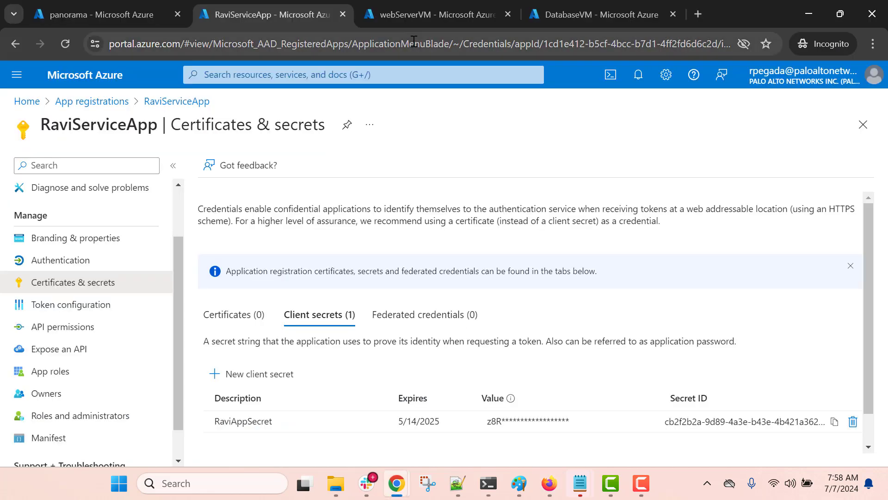
pyautogui.click(417, 14)
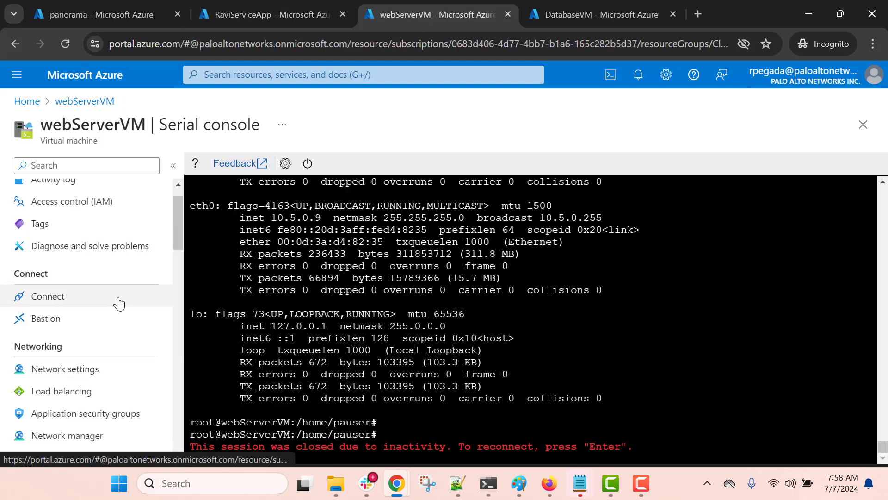
pyautogui.scroll(2, 119, 303)
pyautogui.click(57, 264)
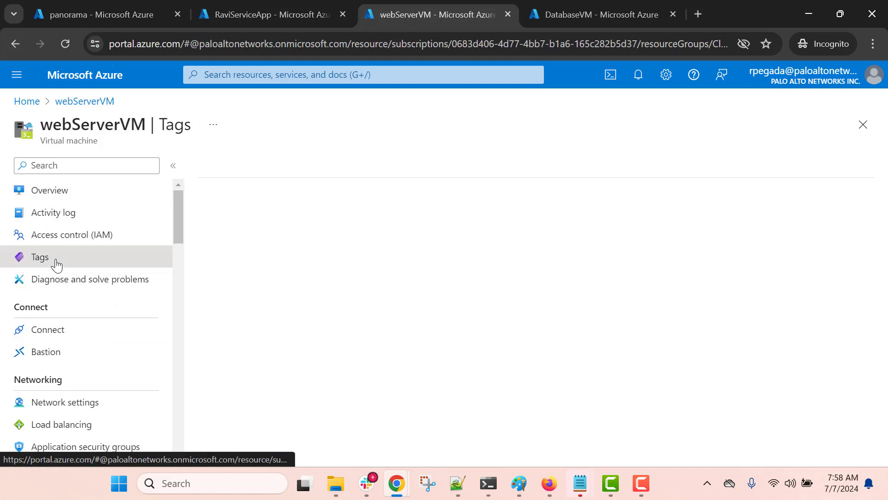
pyautogui.scroll(-2, 362, 305)
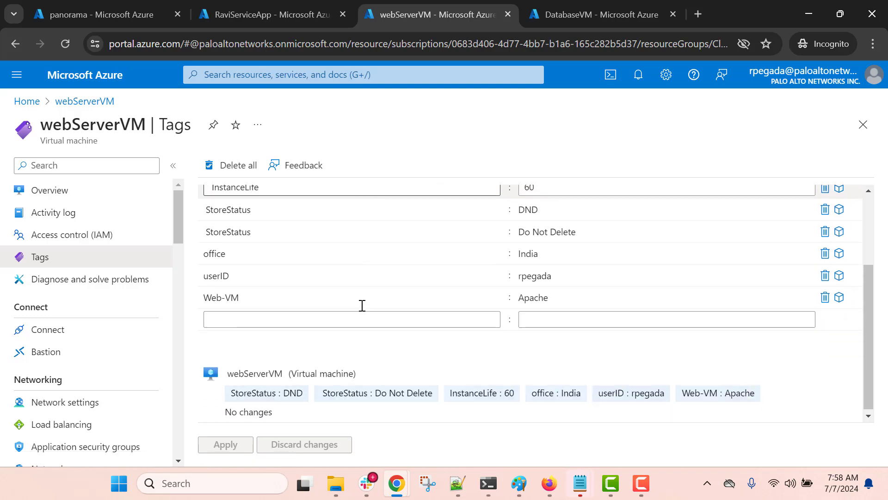
pyautogui.click(212, 295)
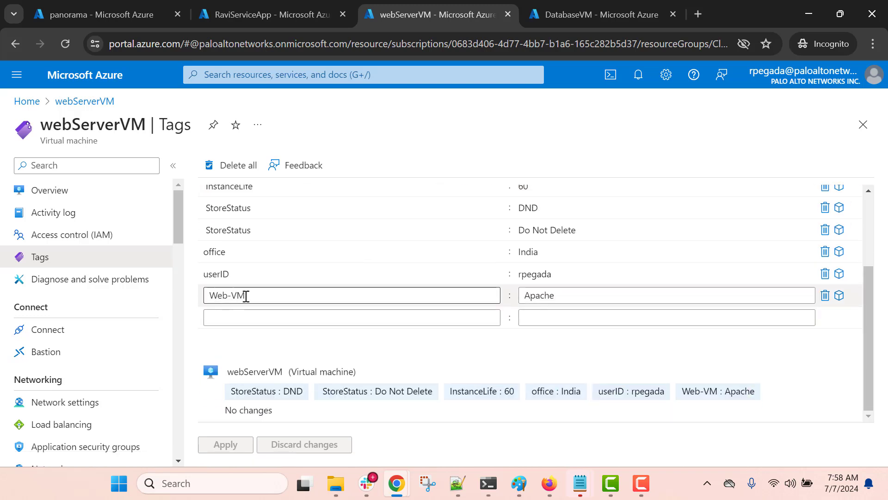
pyautogui.click(535, 296)
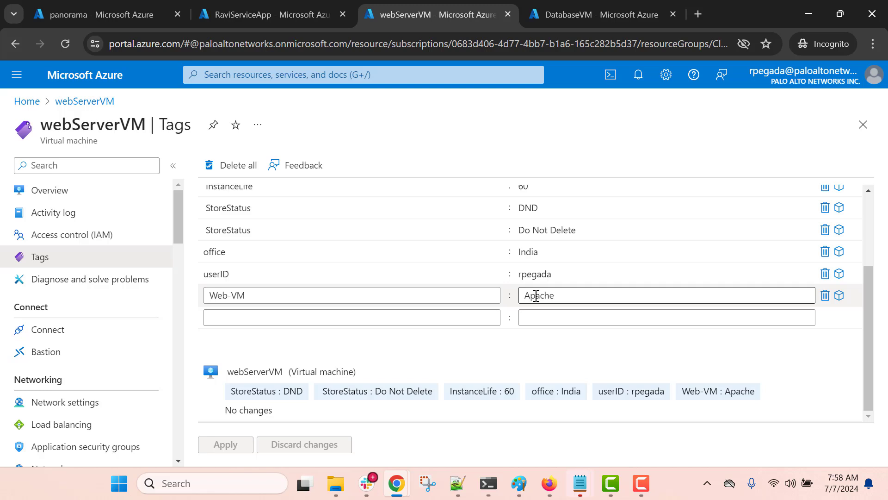
pyautogui.scroll(3, 536, 296)
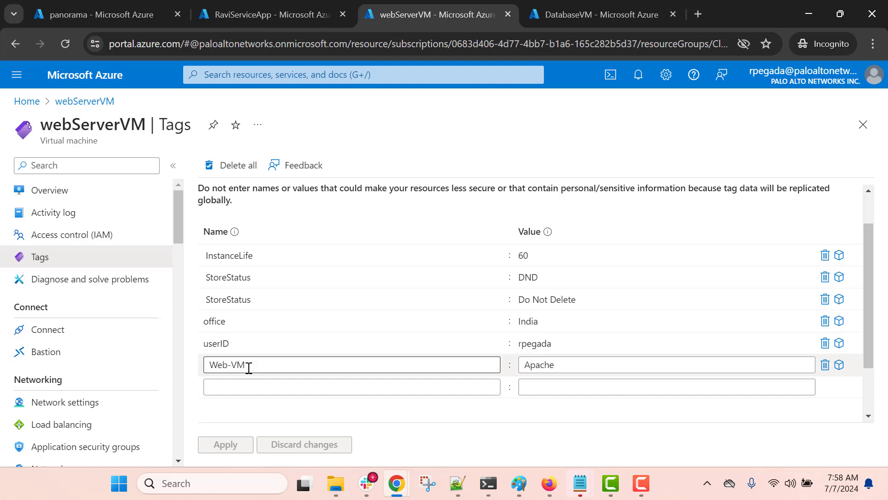
# Back in Panorama, search the WebServer group's match criteria for "Apache", and close the group without saving.
pyautogui.hotkey('alt', 'Tab')
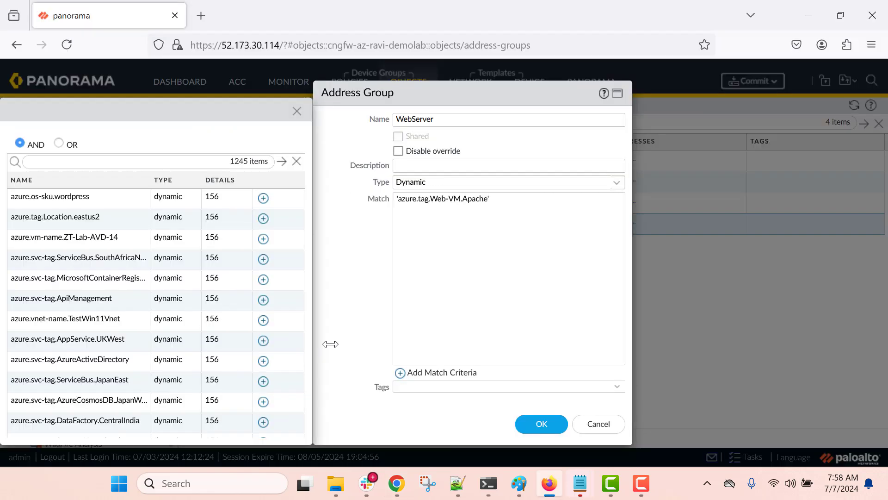
pyautogui.click(109, 160)
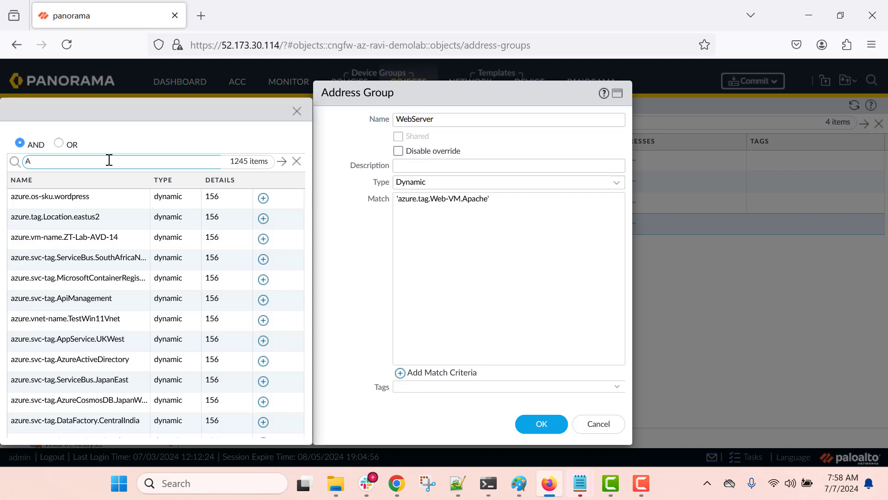
pyautogui.write('Apache')
pyautogui.click(282, 161)
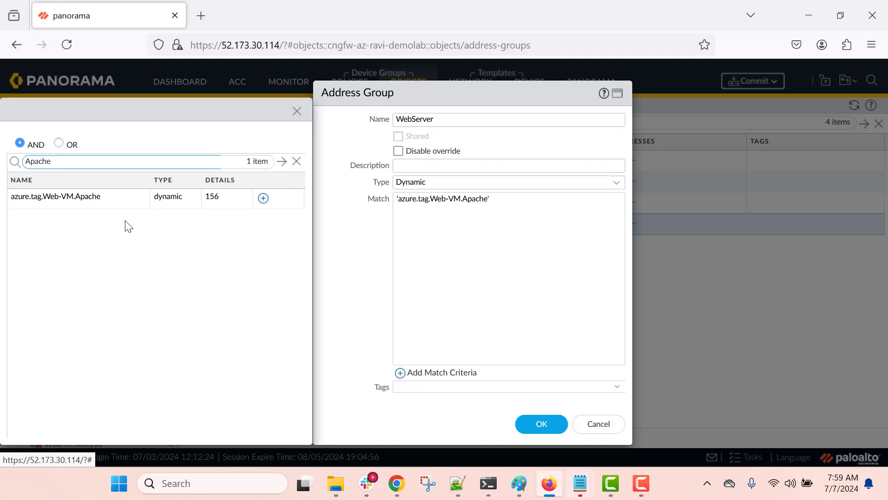
pyautogui.click(58, 200)
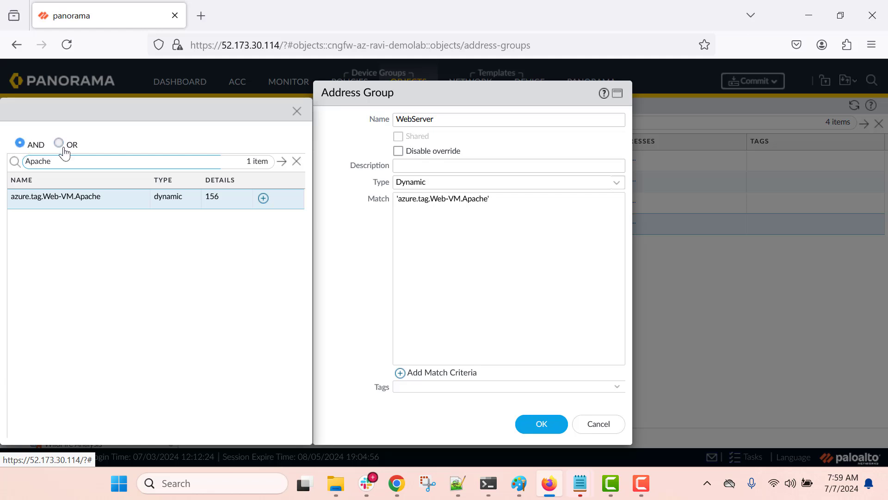
pyautogui.click(297, 112)
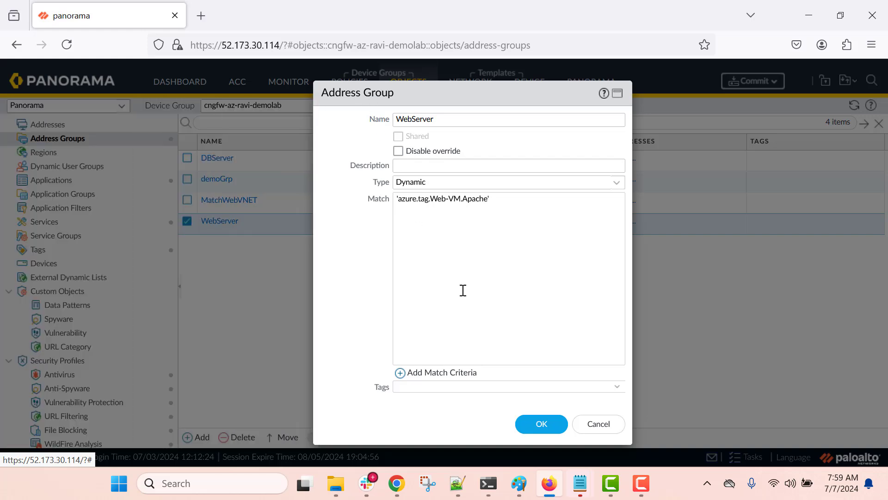
pyautogui.click(597, 424)
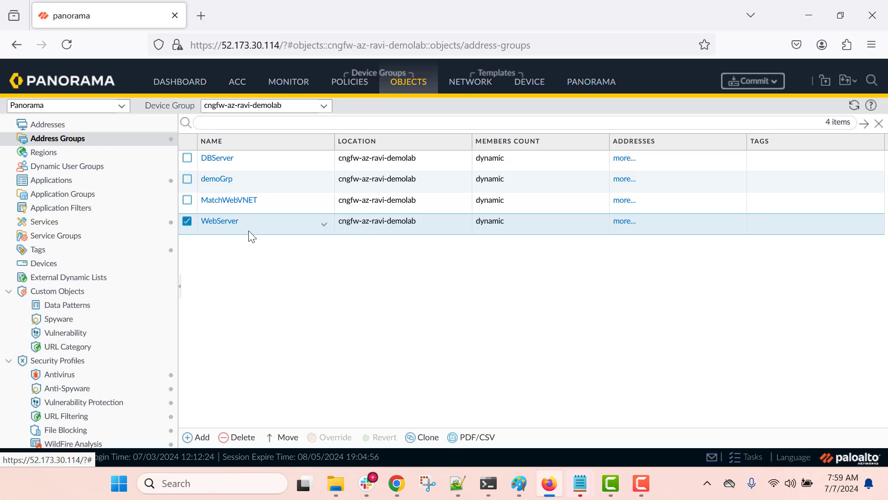
# Open the DBServer address group and compare its match criterion with the DB-VM tag on DatabaseVM in the Azure portal.
pyautogui.click(216, 158)
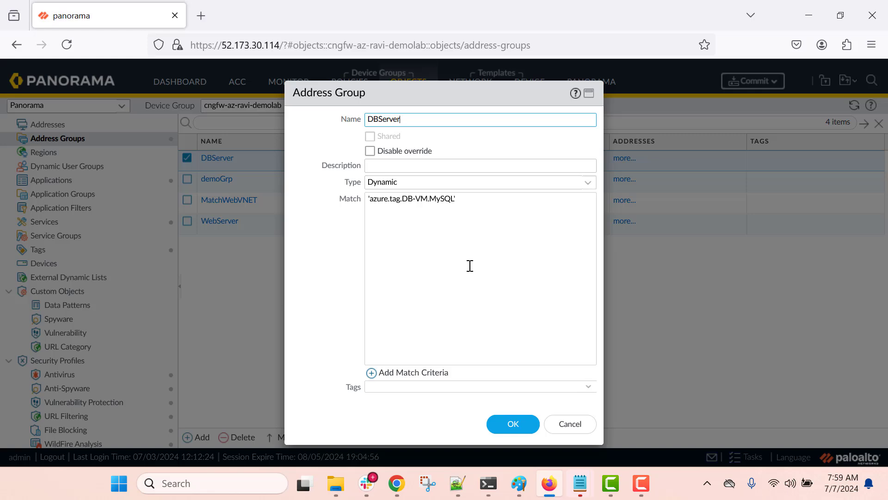
pyautogui.hotkey('alt', 'Tab')
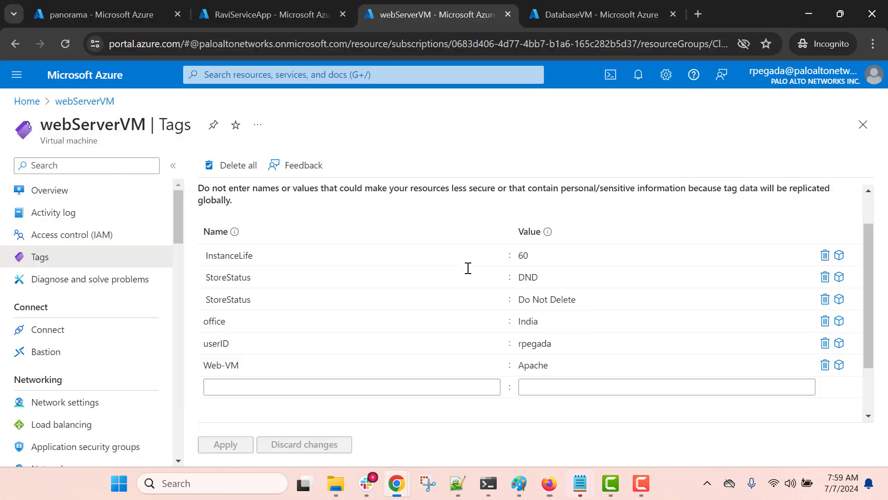
pyautogui.click(582, 15)
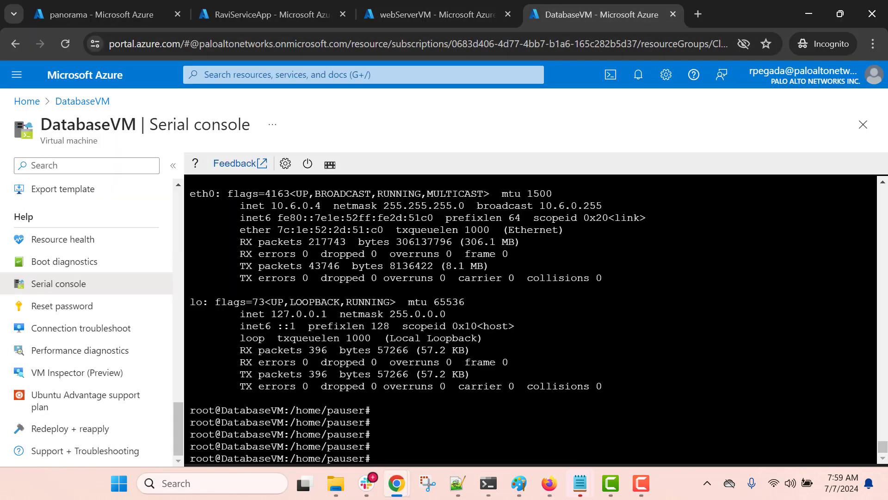
pyautogui.scroll(10, 85, 251)
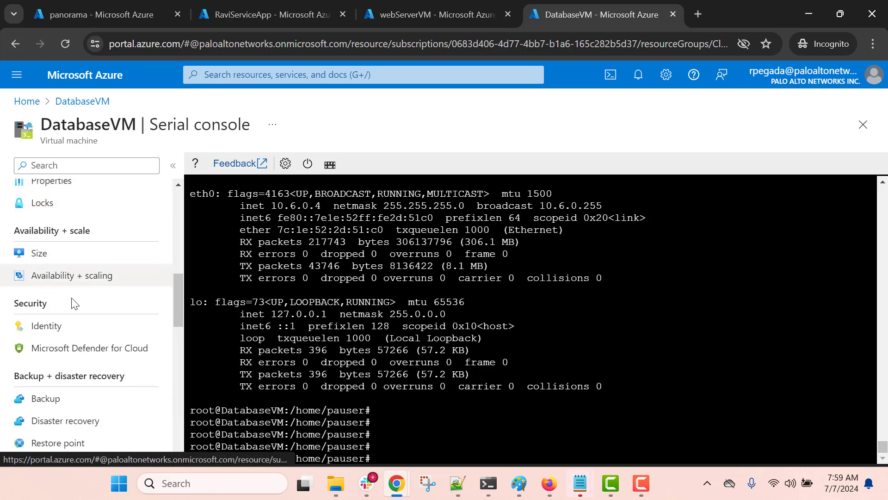
pyautogui.scroll(10, 66, 292)
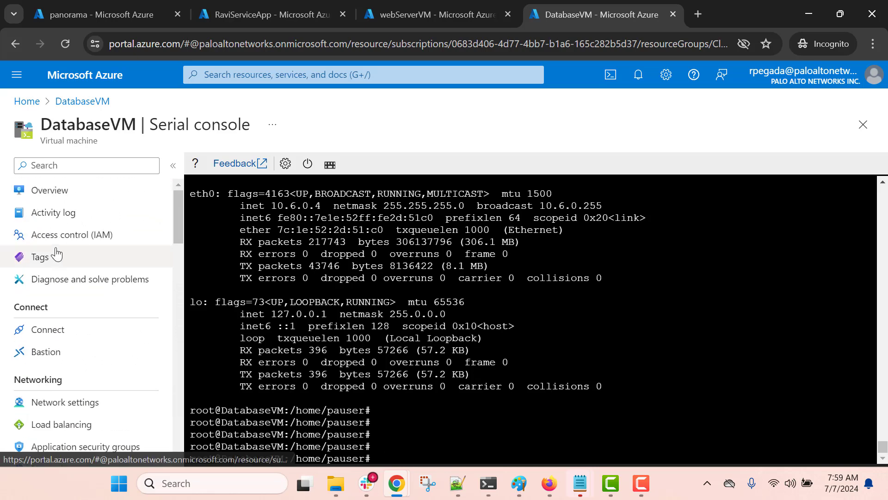
pyautogui.click(57, 264)
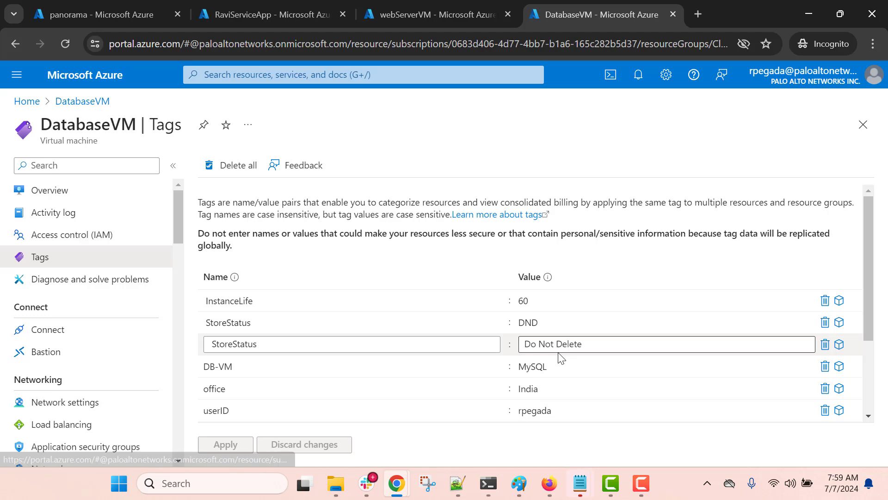
pyautogui.click(225, 368)
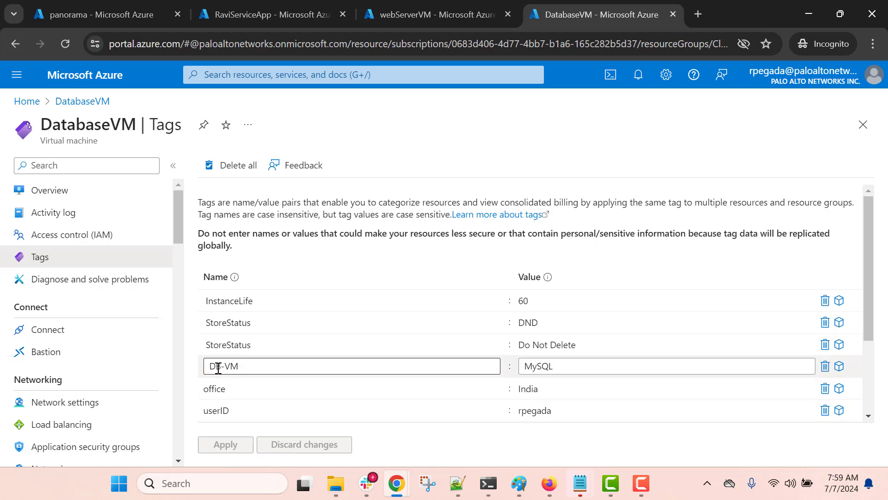
pyautogui.click(548, 369)
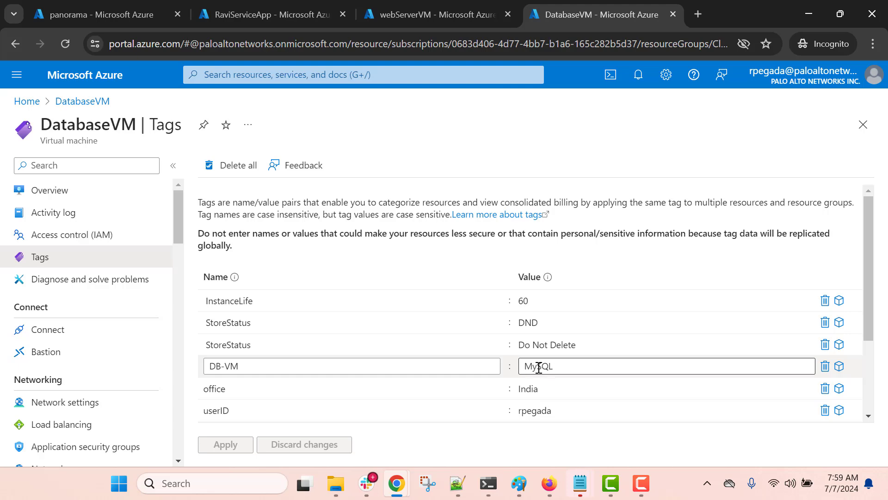
pyautogui.hotkey('alt', 'Tab')
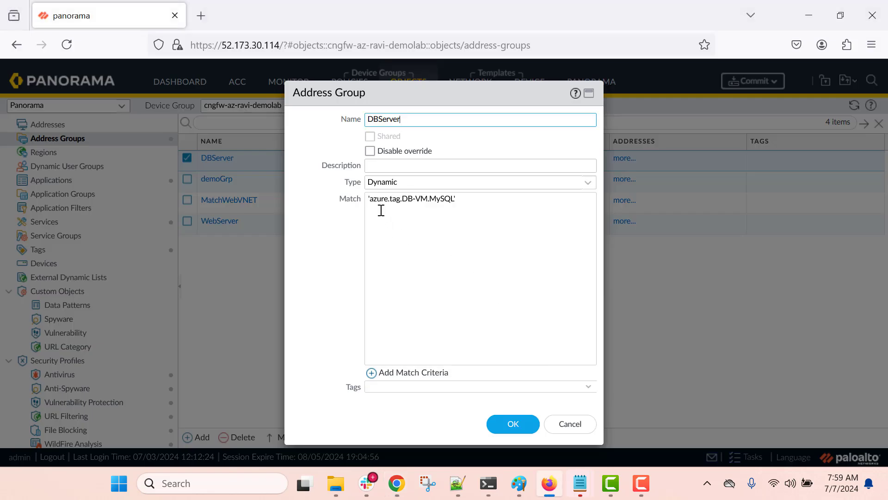
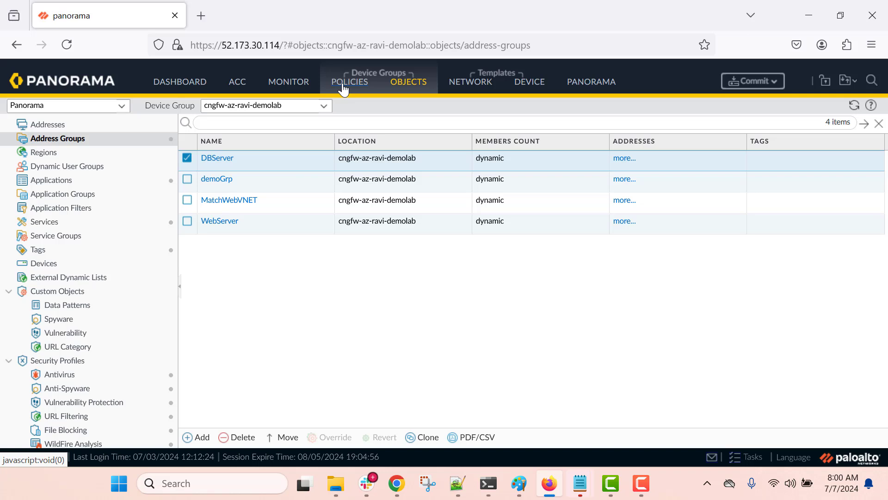
# Review the source and destination addresses of the DB-To-Web security pre-rule, and accept the rule without changes.
pyautogui.click(343, 88)
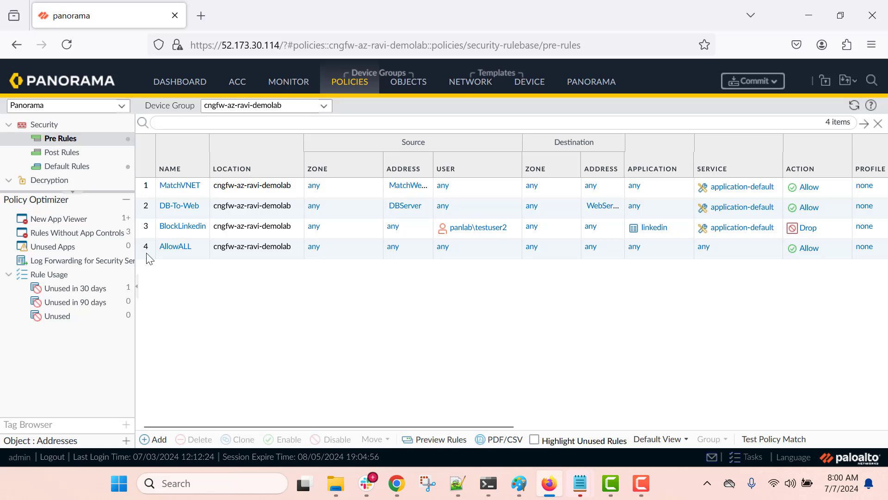
pyautogui.click(180, 208)
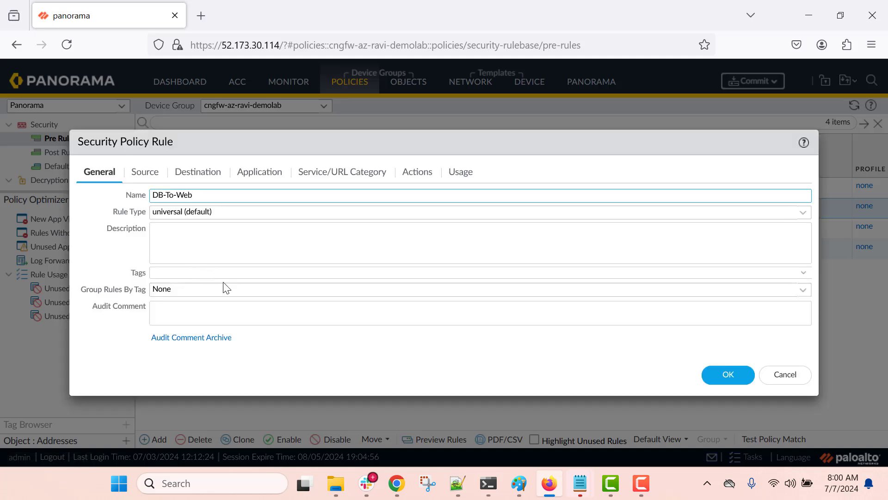
pyautogui.click(145, 172)
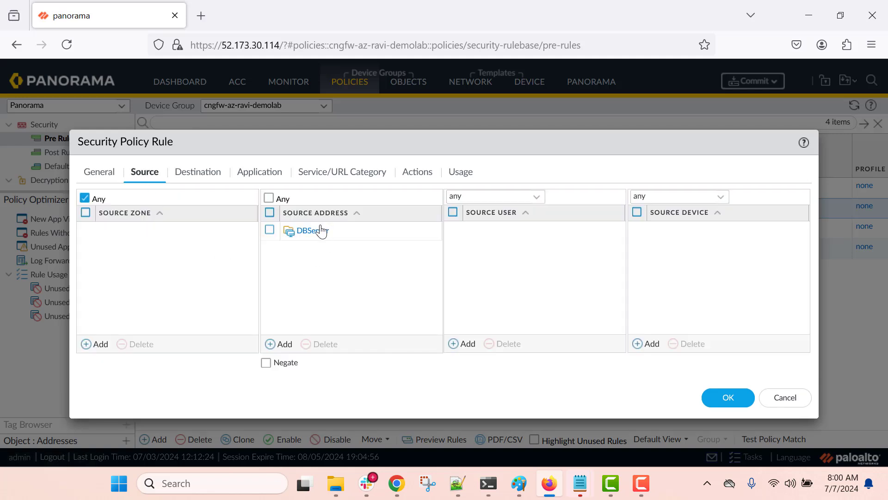
pyautogui.click(284, 344)
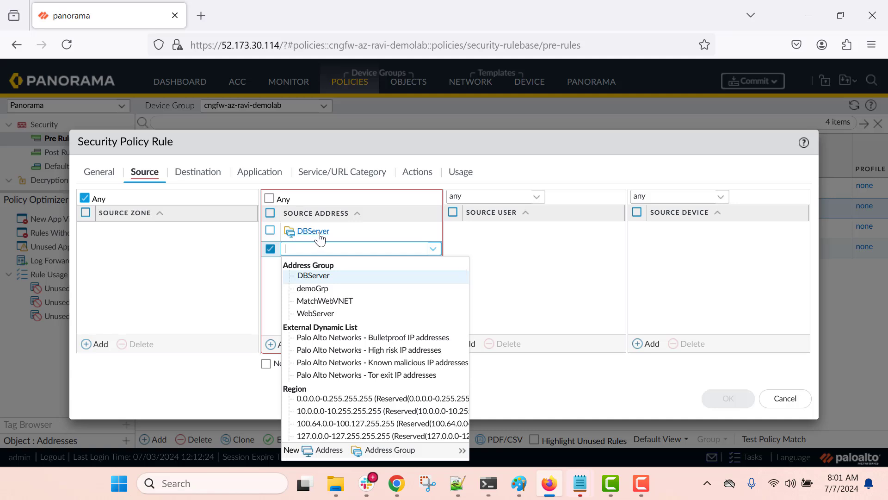
pyautogui.click(200, 175)
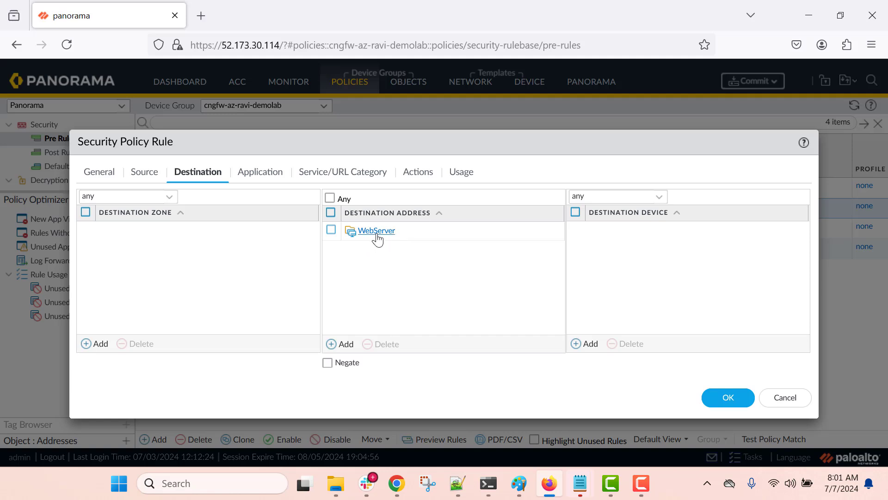
pyautogui.click(739, 401)
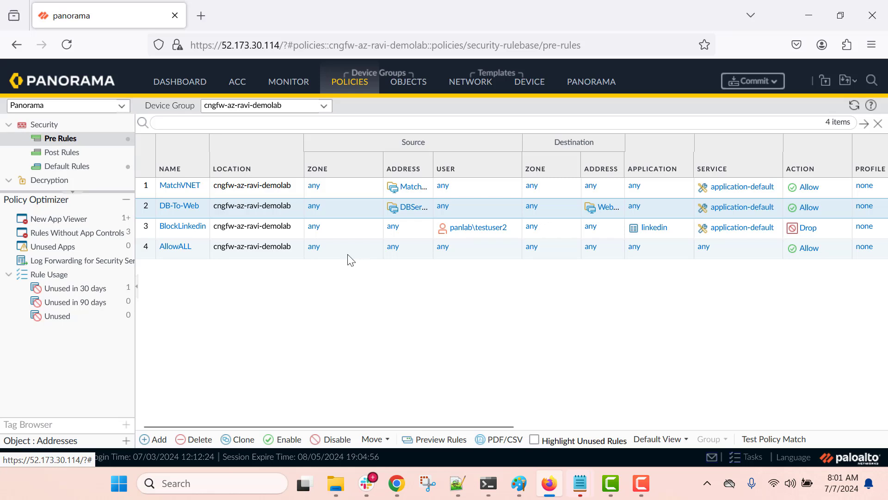
# From the DB-To-Web rule's source address, view the DBServer group's value and its registered addresses, and close the list.
pyautogui.click(423, 213)
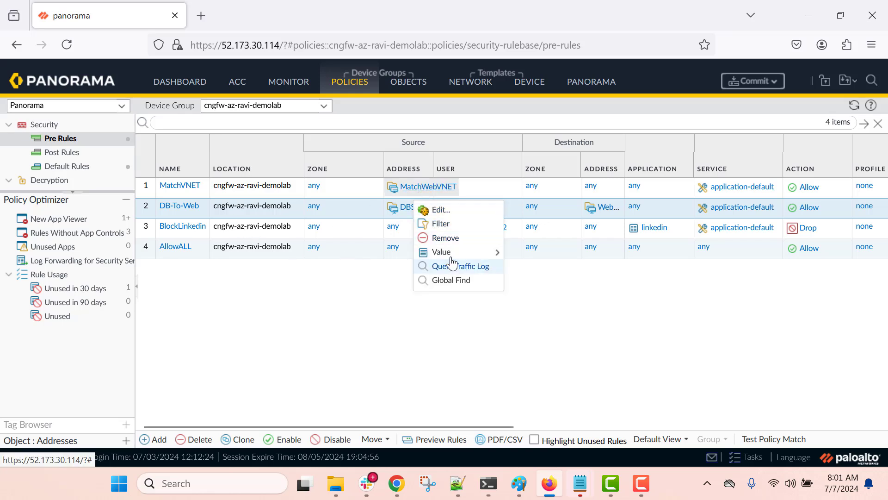
pyautogui.moveTo(450, 256)
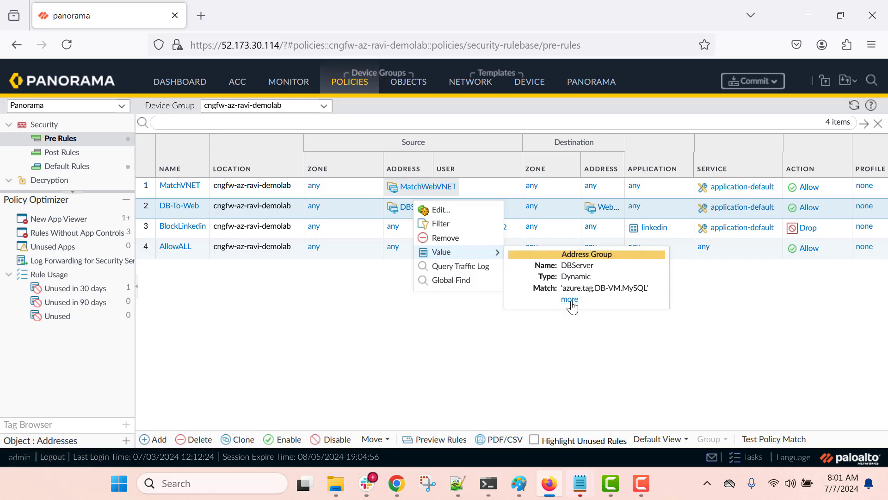
pyautogui.click(570, 300)
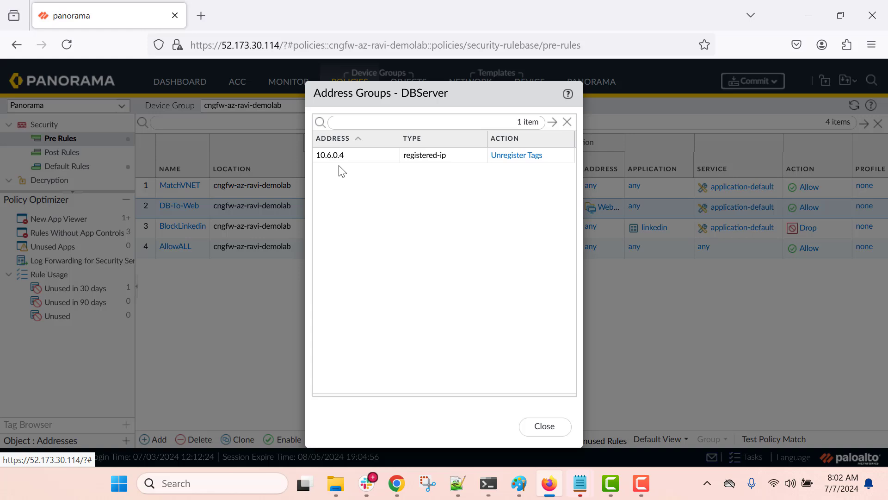
pyautogui.click(560, 426)
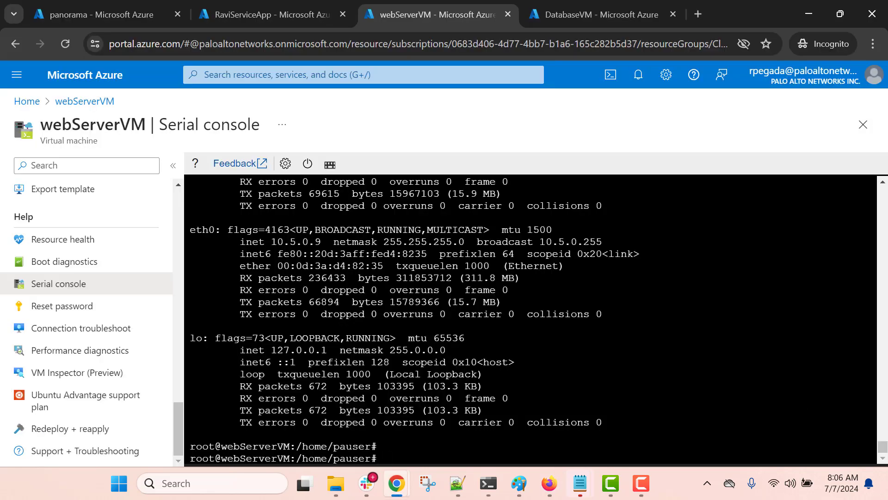
pyautogui.click(582, 13)
pyautogui.click(446, 17)
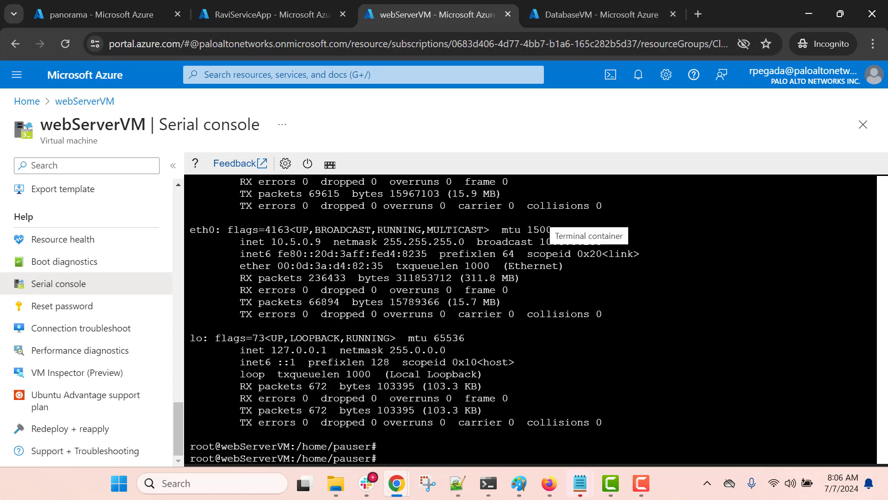
pyautogui.click(564, 9)
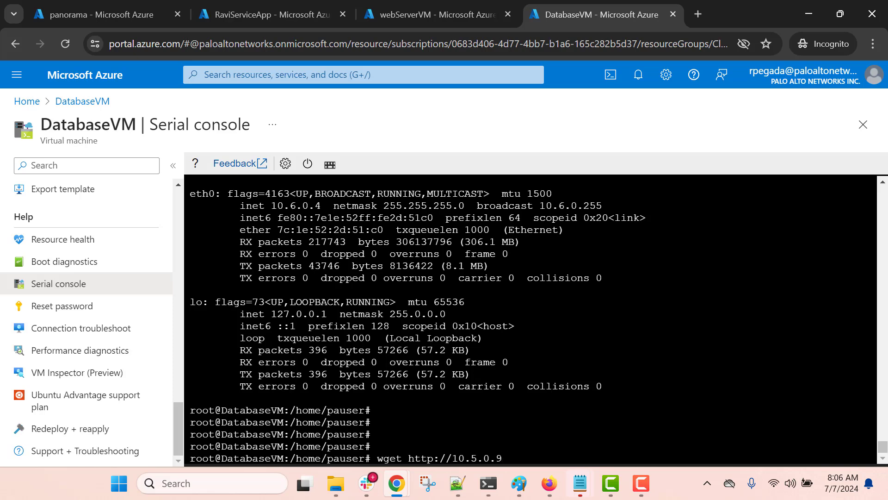
pyautogui.press('Return')
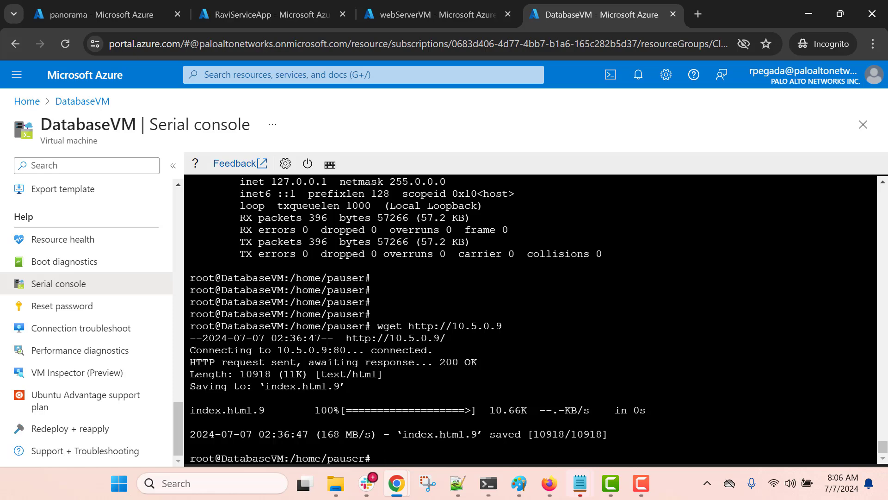
# Switch to Panorama, open the traffic logs and compare the web-browsing session's addresses with both VMs' network interfaces in Azure.
pyautogui.hotkey('alt', 'Tab')
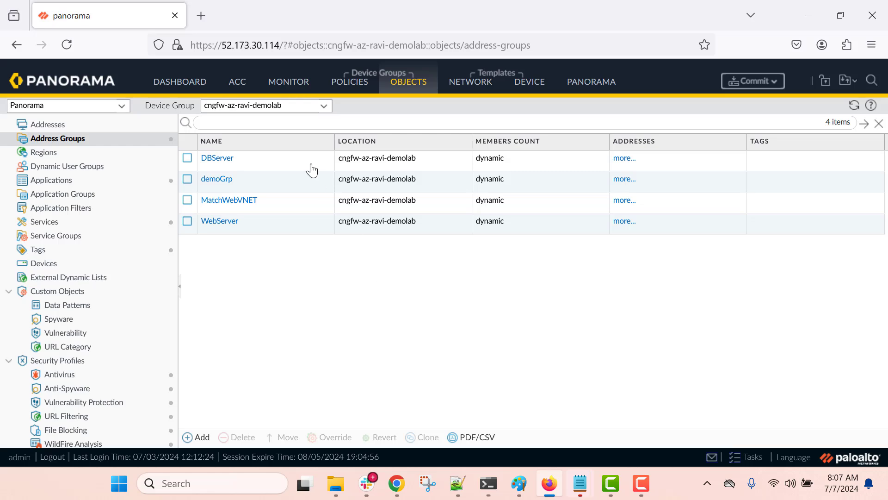
pyautogui.click(287, 84)
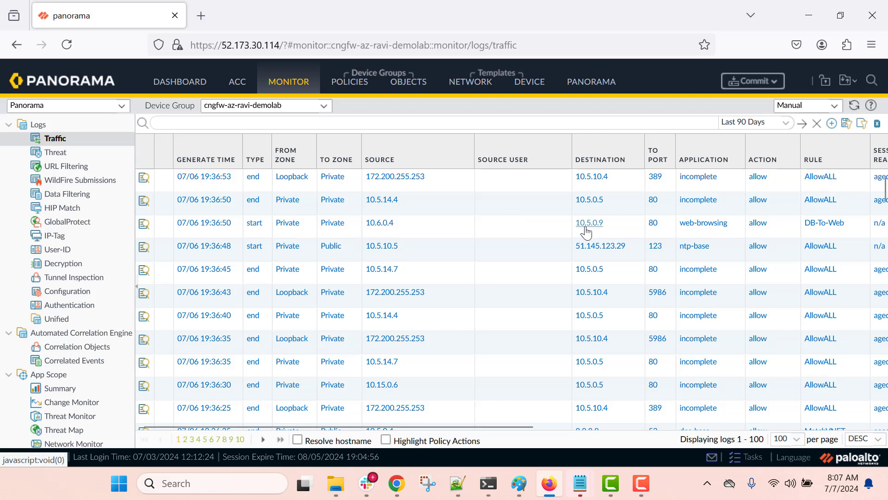
pyautogui.hotkey('alt', 'Tab')
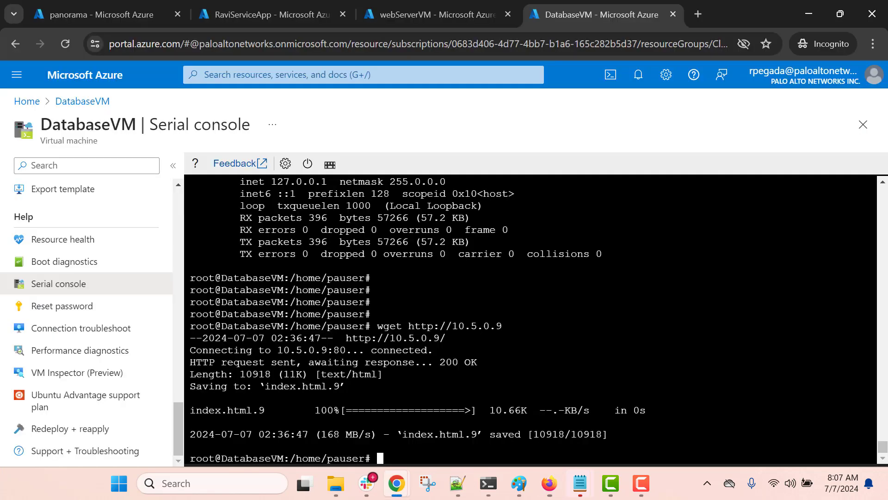
pyautogui.scroll(4, 408, 315)
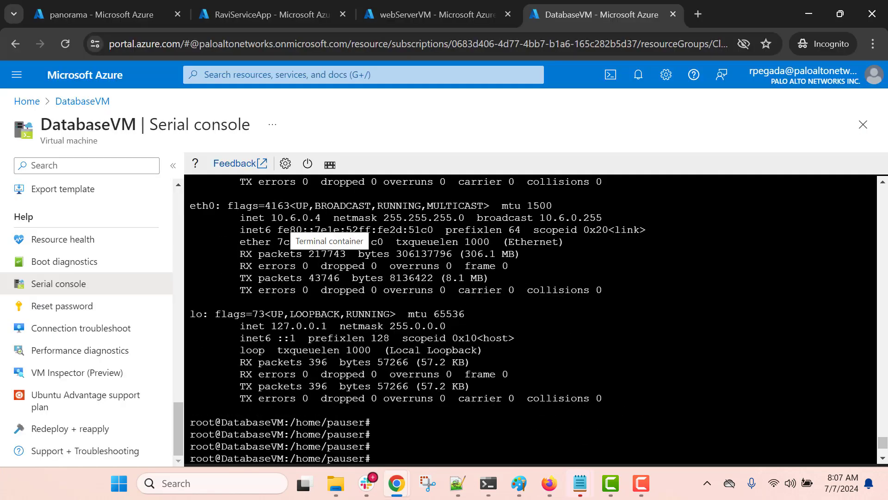
pyautogui.click(409, 10)
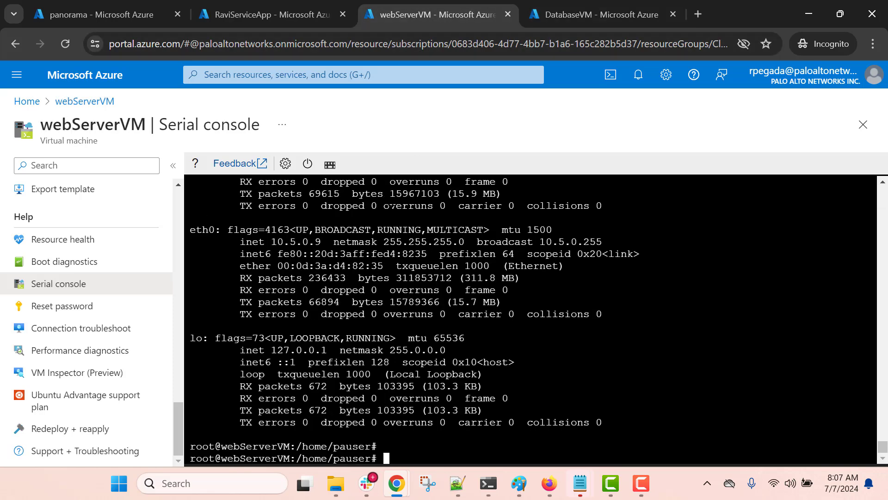
pyautogui.hotkey('alt', 'Tab')
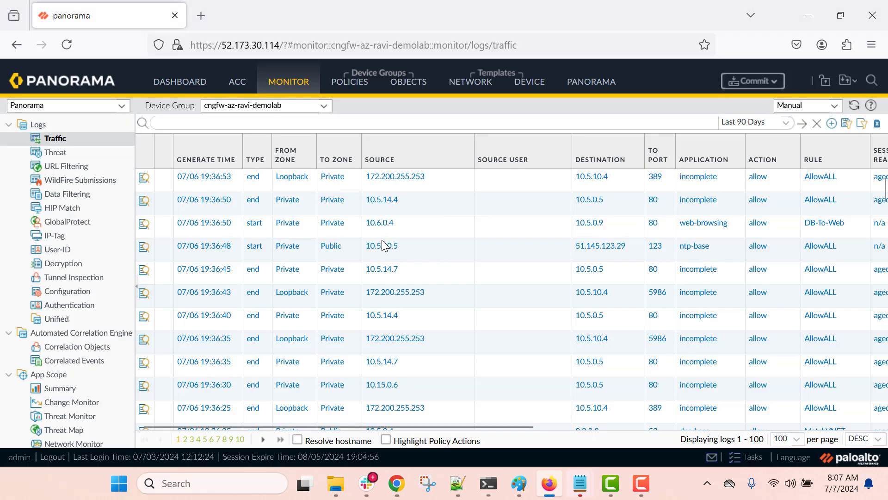
# Select the traffic log entry from 10.6.0.4 to 10.5.0.9 and examine its application, action and matched rule.
pyautogui.click(436, 223)
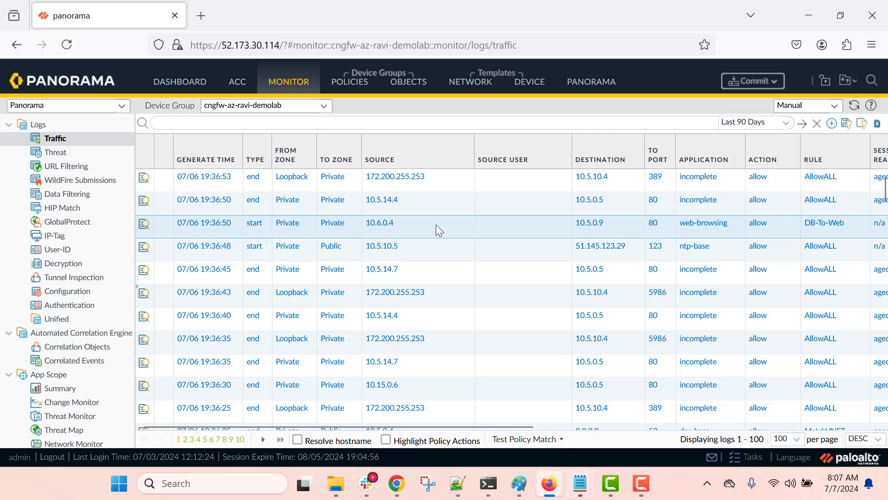
pyautogui.hscroll(5, 436, 224)
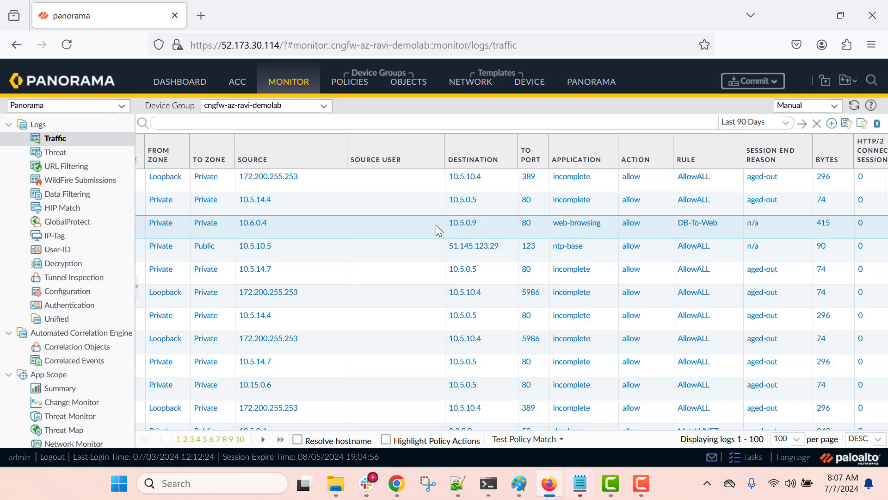
pyautogui.hscroll(2, 436, 224)
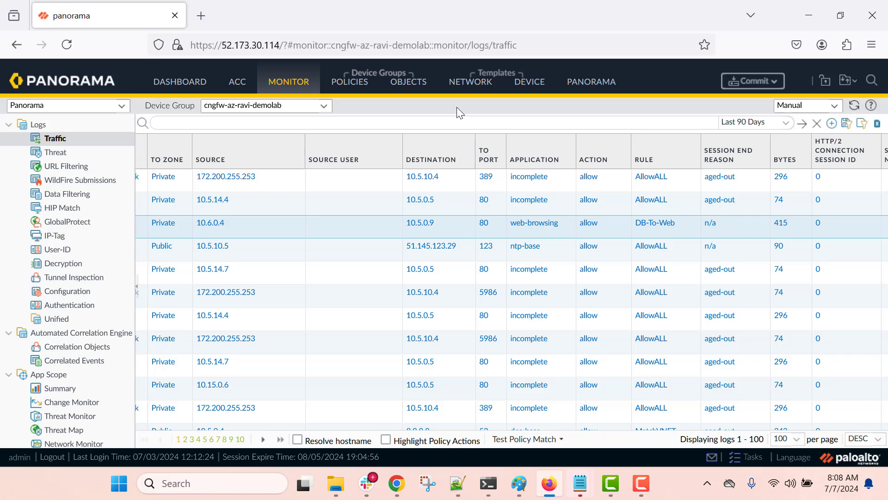
# Open the MatchWebVNET address group, examine the subnet name in its match criterion and accept the group without changes.
pyautogui.click(404, 90)
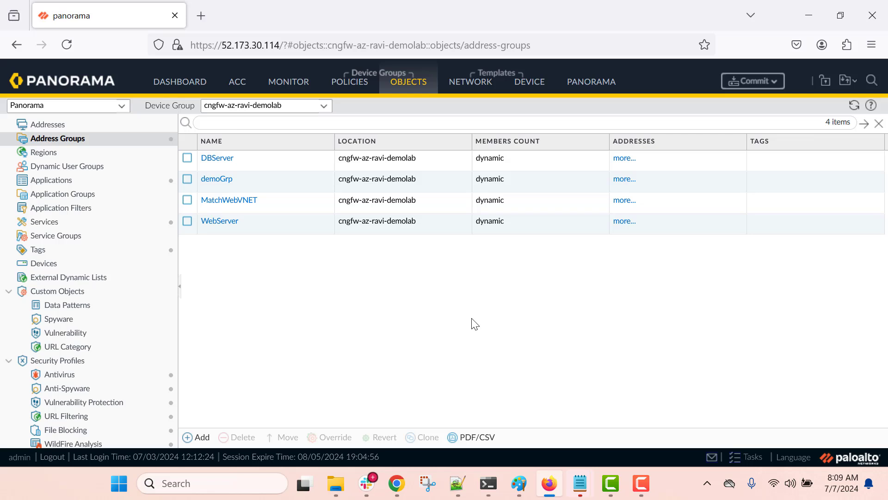
pyautogui.click(228, 204)
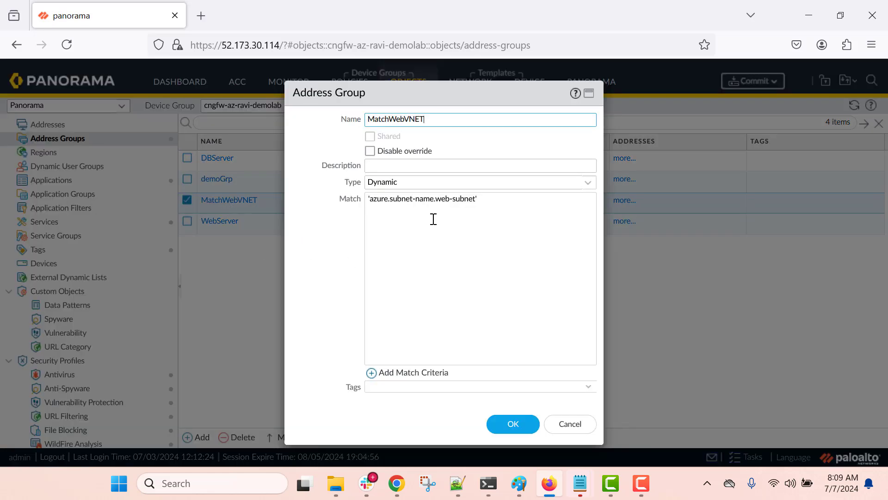
pyautogui.moveTo(435, 199); pyautogui.dragTo(486, 197)
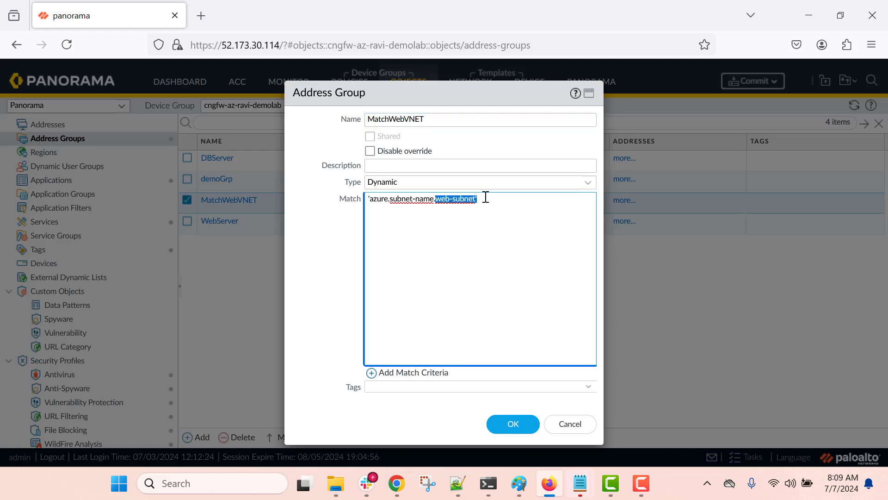
pyautogui.click(515, 425)
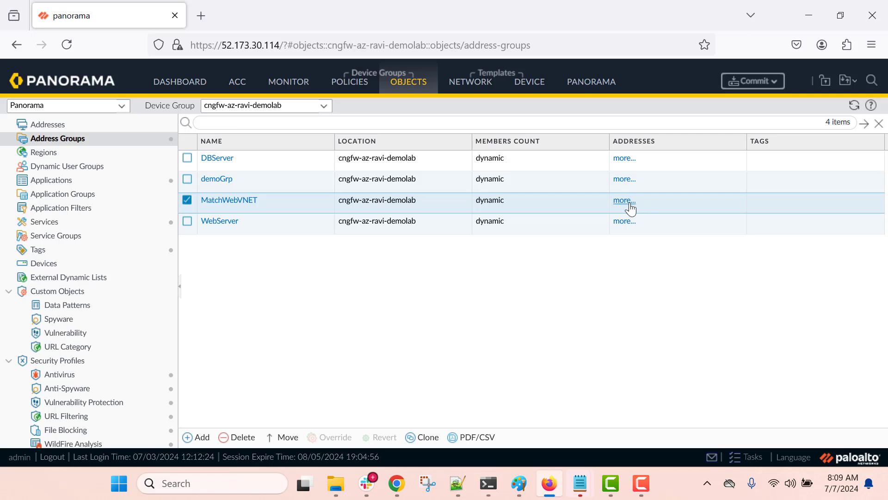
# View the registered addresses of the MatchWebVNET group, select the 10.5.0.0/24 entry and close the list.
pyautogui.click(625, 200)
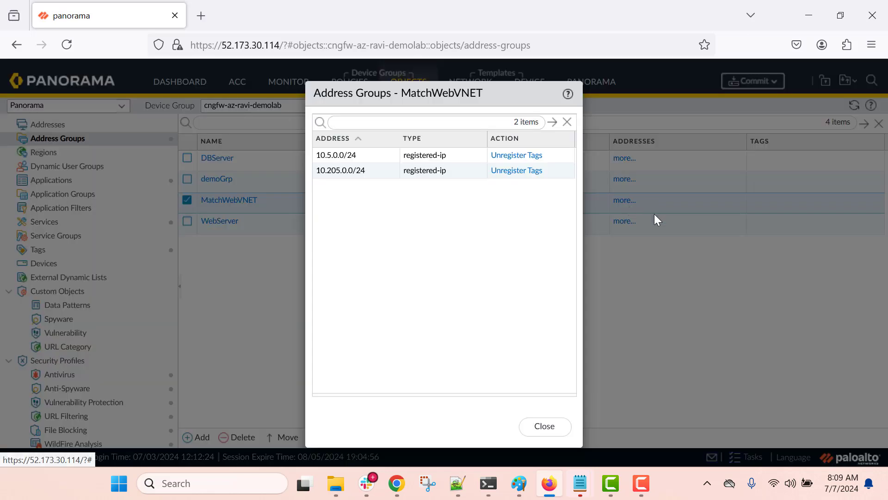
pyautogui.click(331, 159)
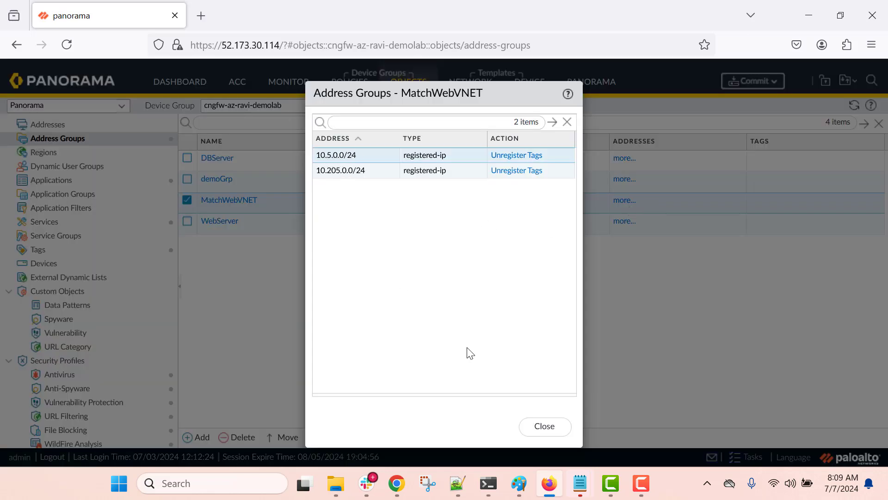
pyautogui.click(544, 426)
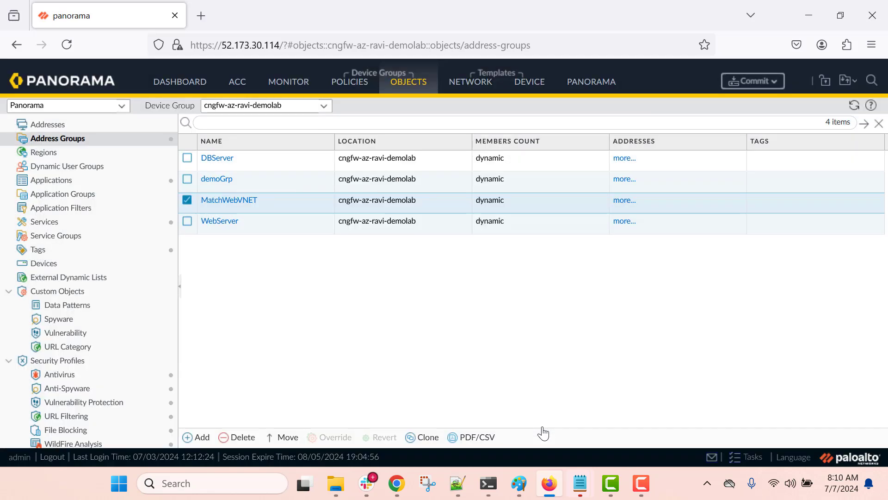